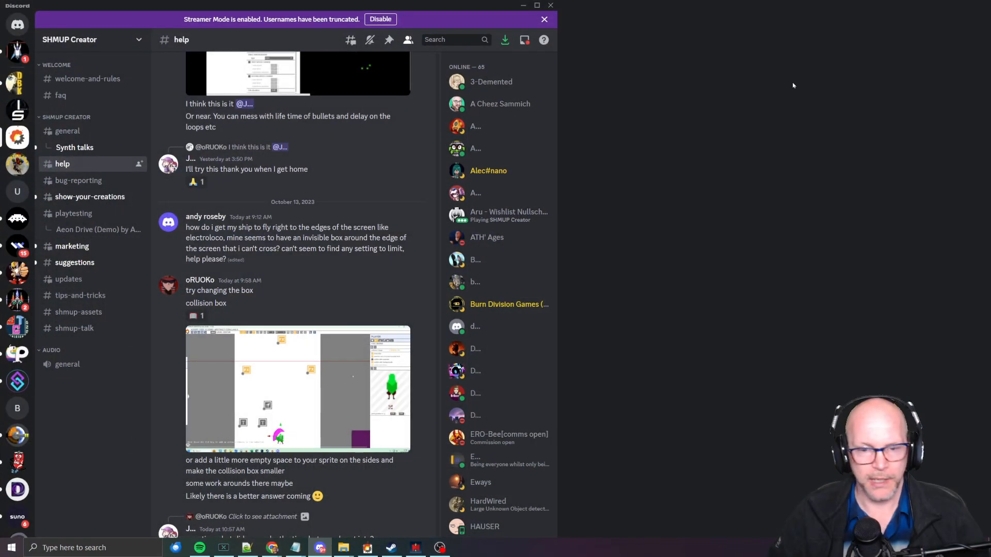
# Step: Read the help channel's question about hiding the player ship for a cut scene and view its attached image
pyautogui.scroll(-5, 191, 290)
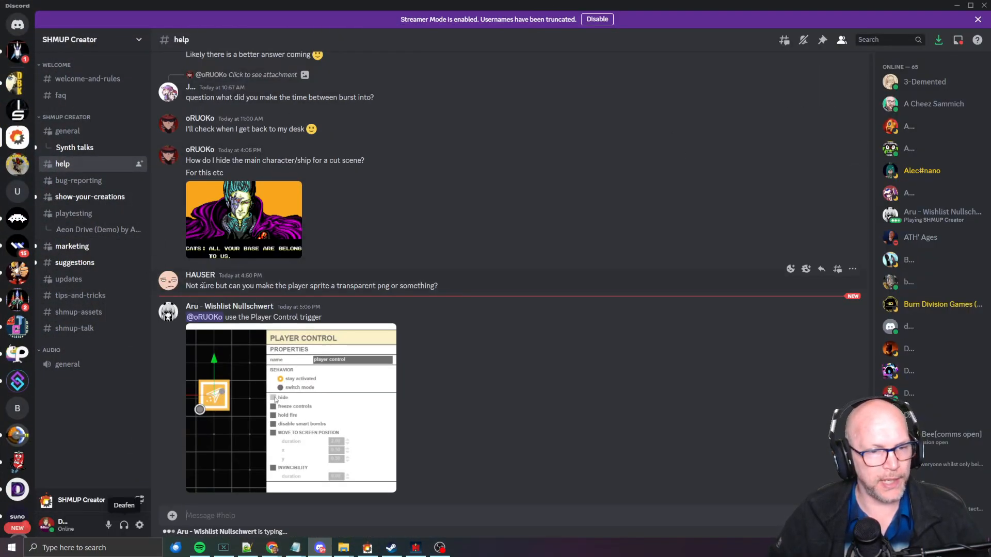
pyautogui.scroll(2, 203, 285)
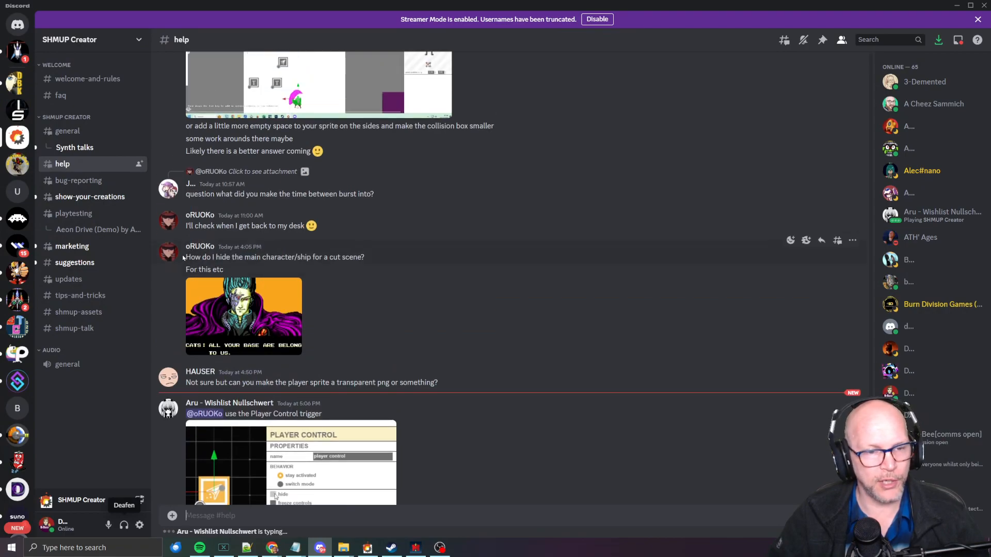
pyautogui.moveTo(206, 260); pyautogui.dragTo(227, 273)
pyautogui.click(244, 316)
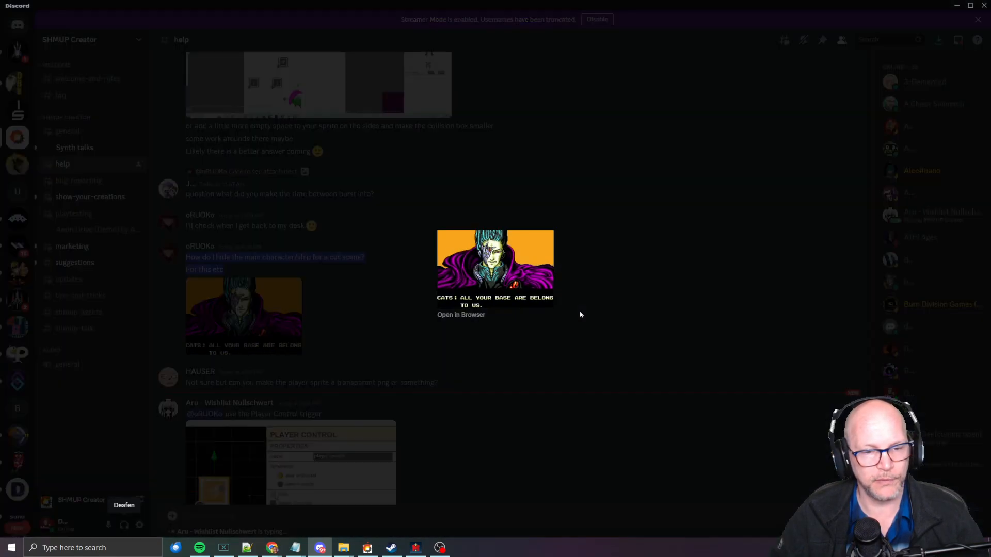
pyautogui.click(551, 344)
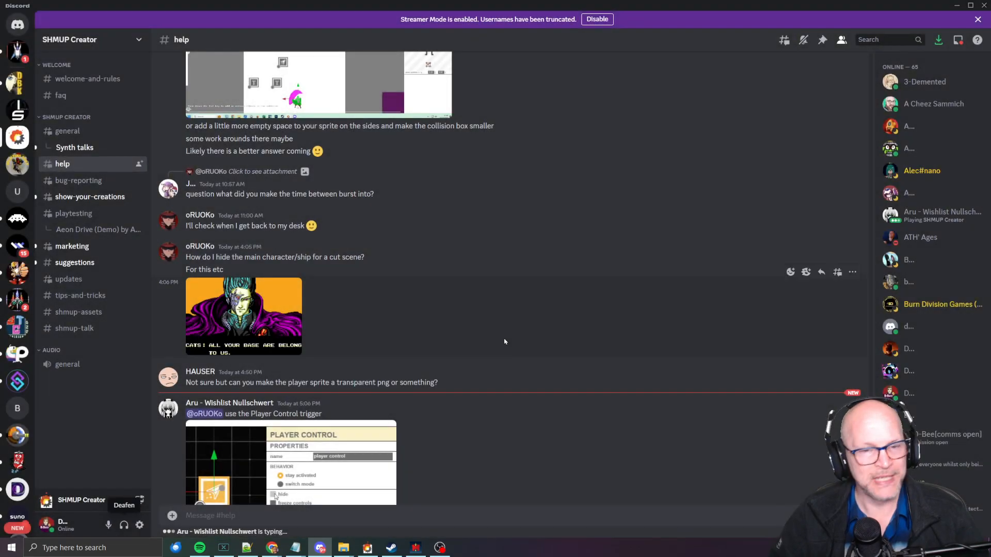
# Step: Switch to SHMUP Creator and playtest the opening of the Level 0 Tutorial, then return to the level editor
pyautogui.hotkey('alt', 'Tab')
pyautogui.click(391, 208)
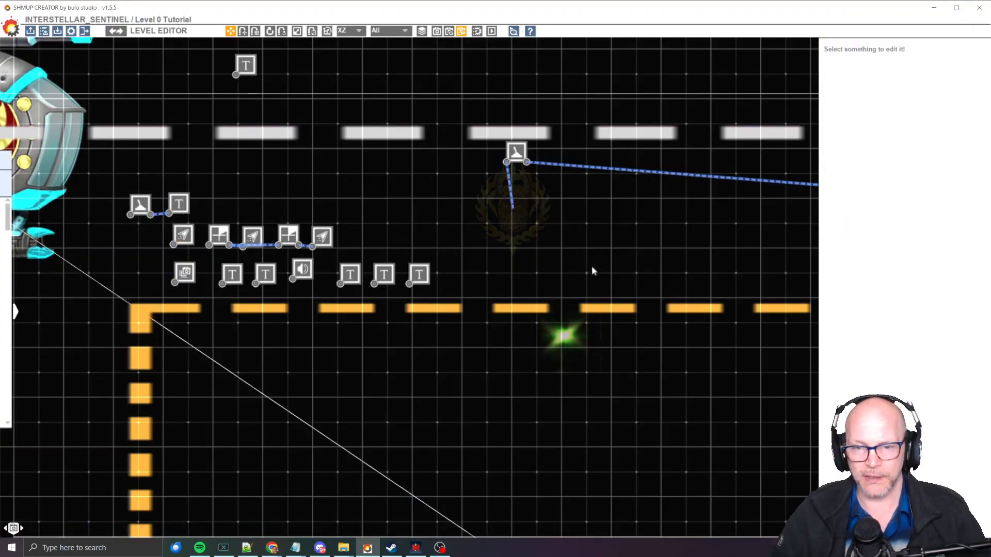
pyautogui.scroll(-3, 595, 268)
pyautogui.moveTo(673, 373); pyautogui.dragTo(513, 287, button='middle')
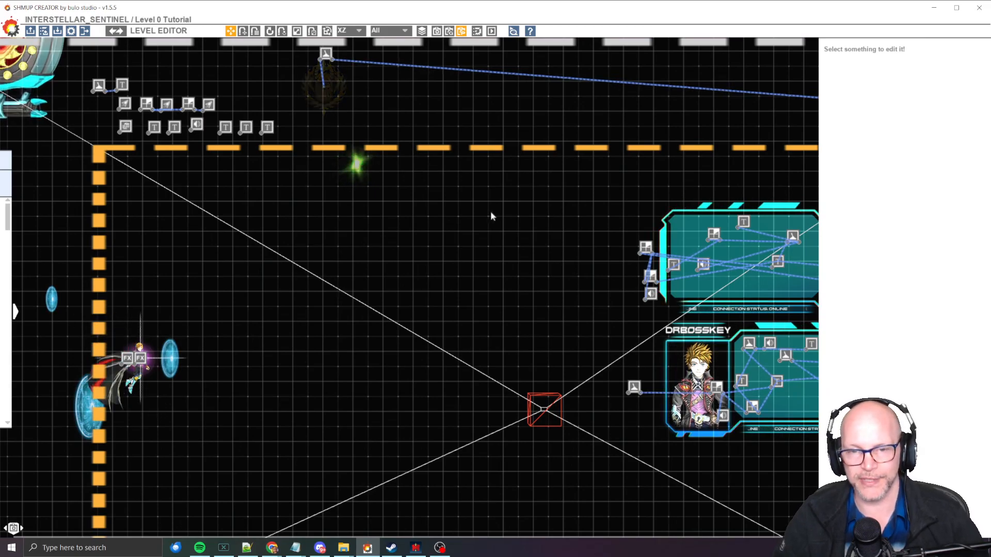
pyautogui.press('p')
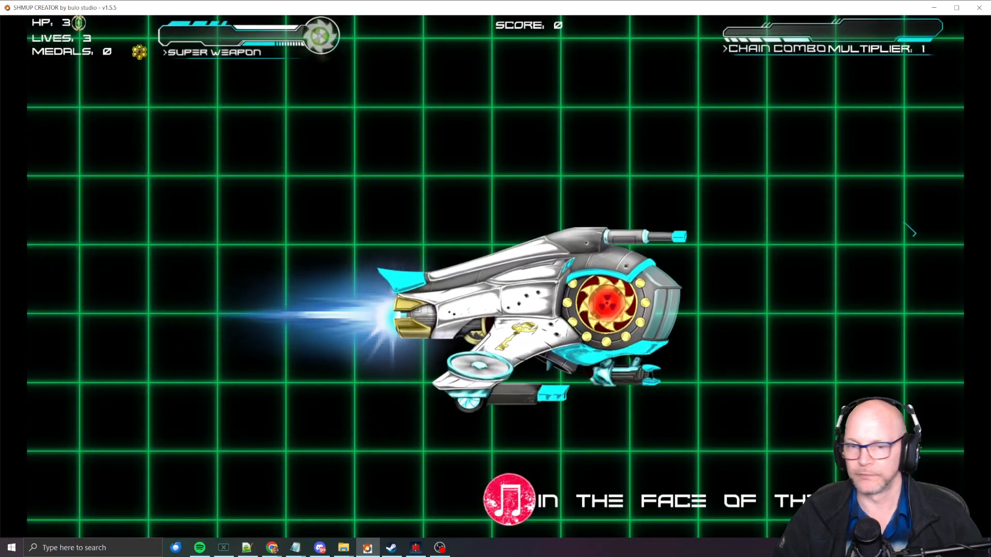
pyautogui.press('Escape')
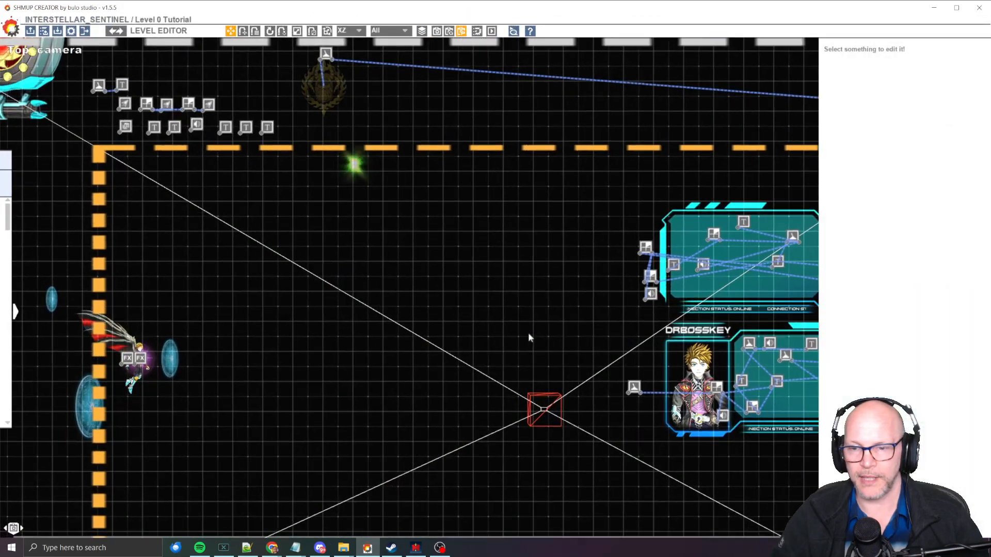
pyautogui.press('p')
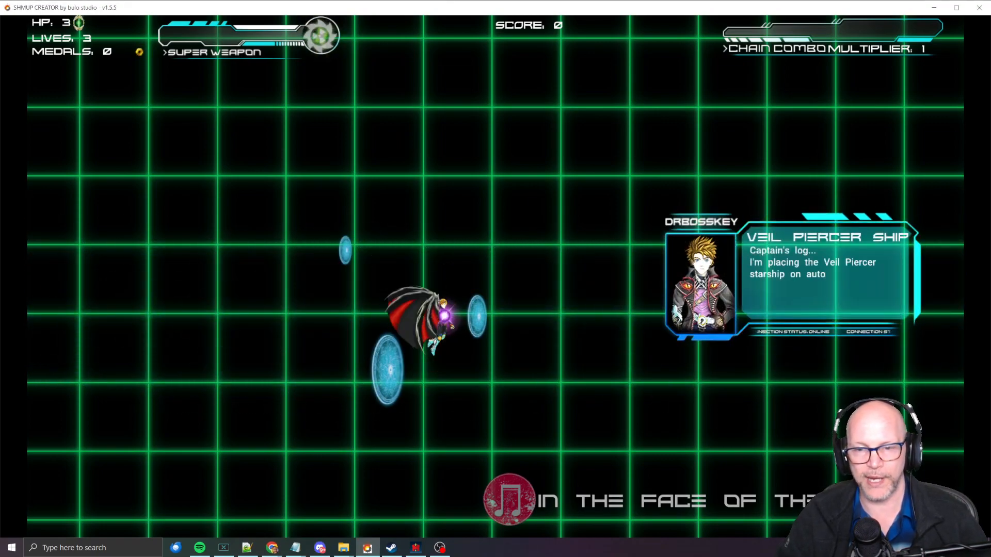
pyautogui.press('Escape')
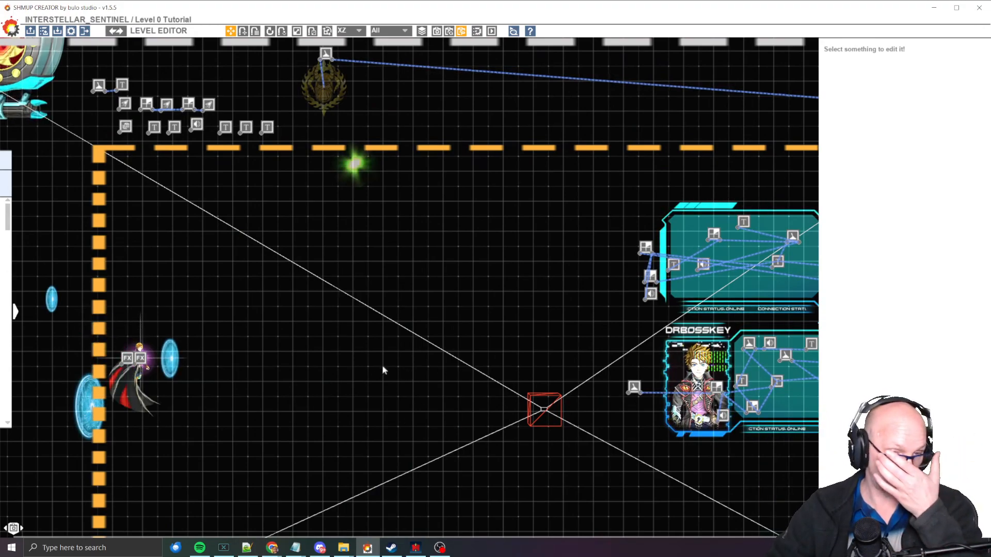
# Step: Examine the properties of the first Player Control trigger and the neighbouring Countdown trigger above the orange camera frame
pyautogui.moveTo(228, 181); pyautogui.dragTo(325, 272, button='middle')
pyautogui.scroll(3, 332, 310)
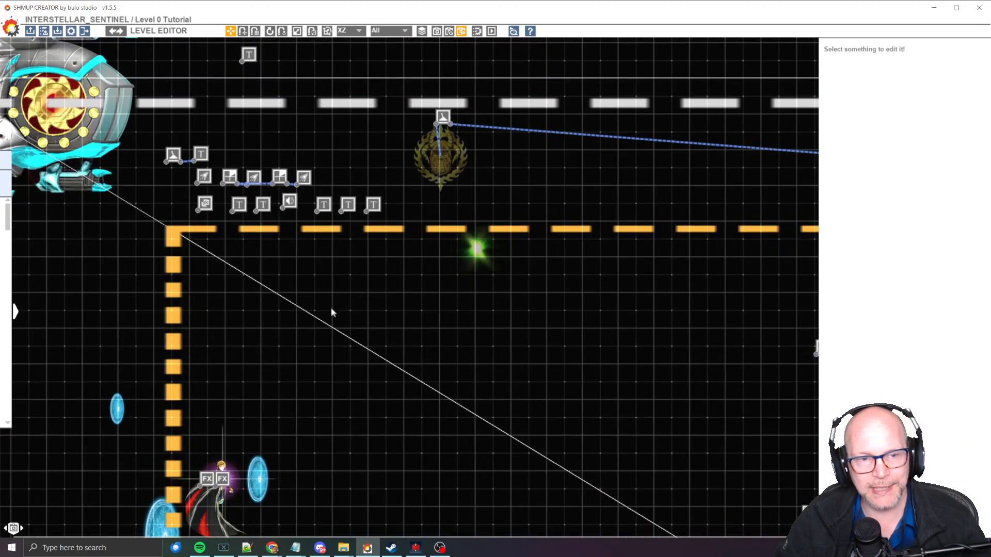
pyautogui.moveTo(368, 360); pyautogui.dragTo(389, 322, button='middle')
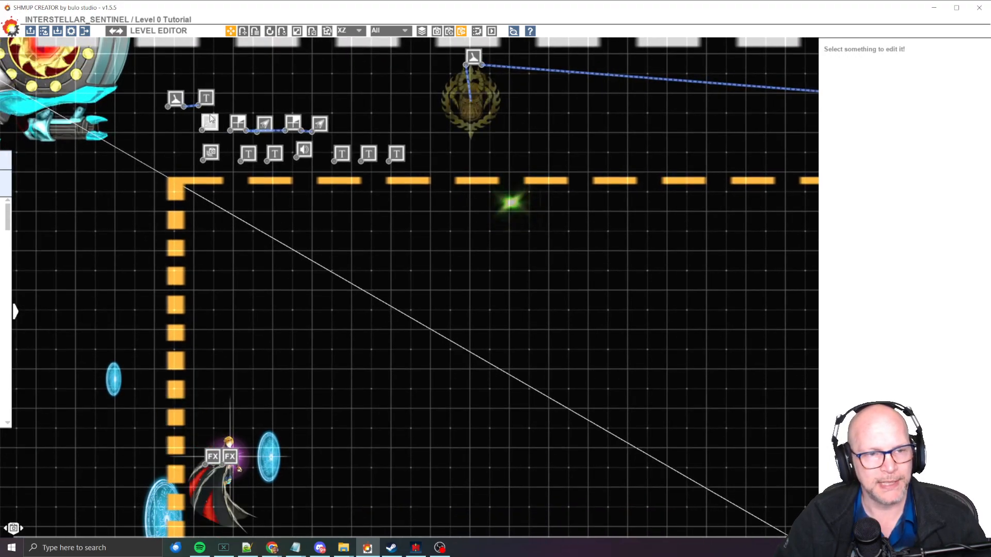
pyautogui.moveTo(217, 197); pyautogui.dragTo(231, 219, button='middle')
pyautogui.scroll(-5, 235, 227)
pyautogui.moveTo(295, 217); pyautogui.dragTo(322, 262, button='middle')
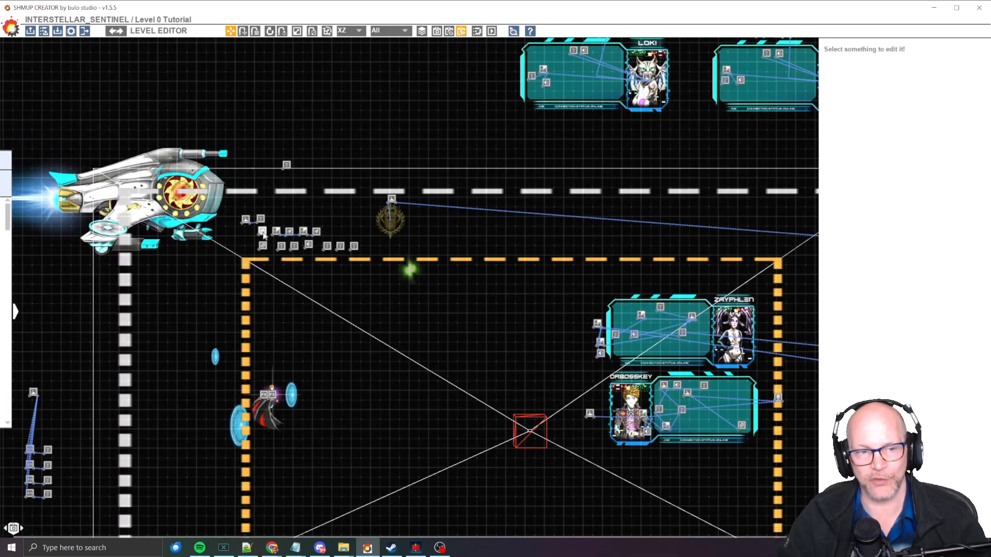
pyautogui.scroll(5, 267, 271)
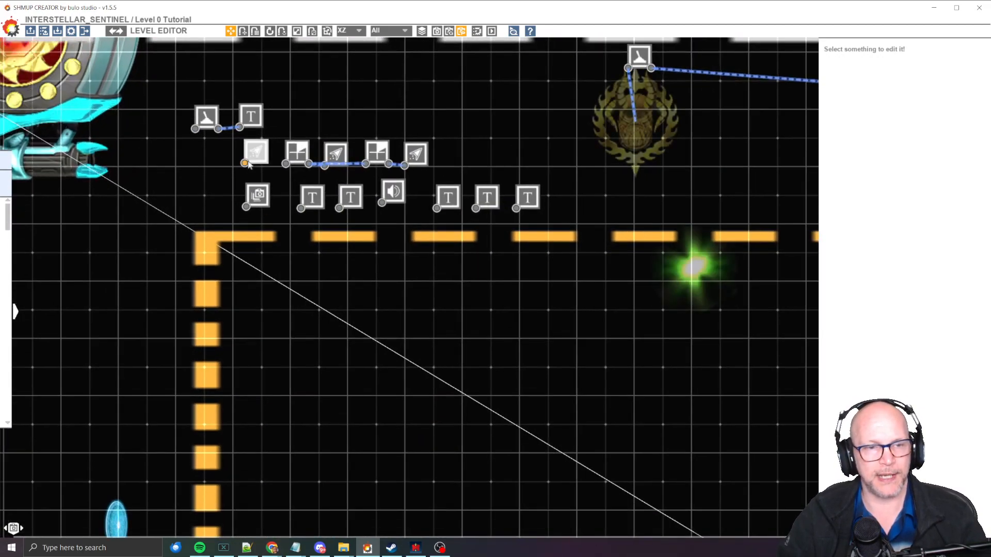
pyautogui.click(257, 152)
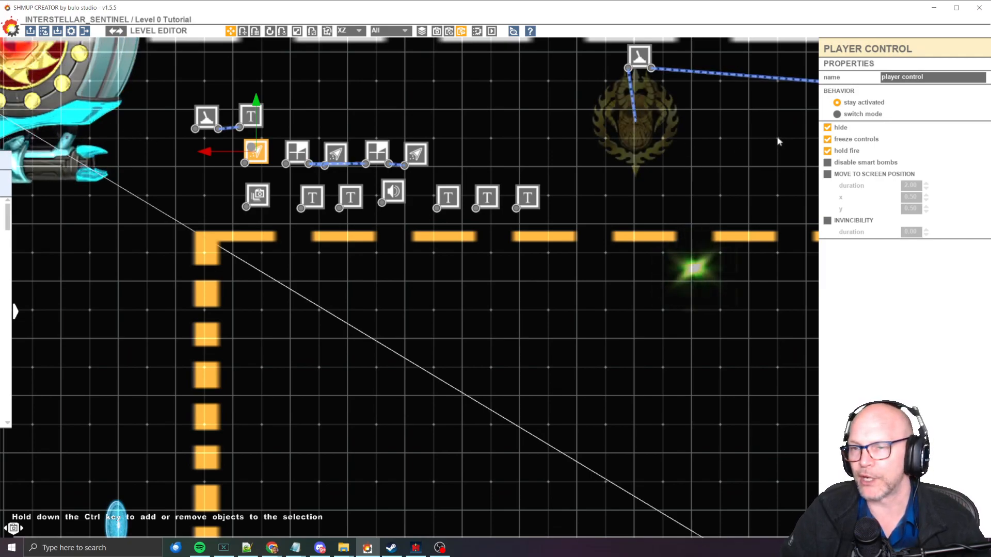
pyautogui.moveTo(884, 107)
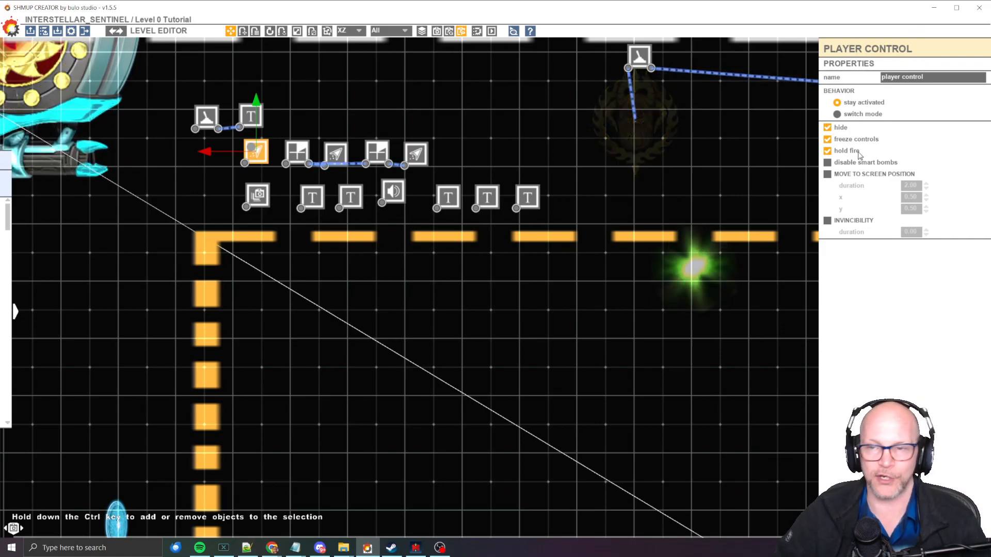
pyautogui.click(293, 149)
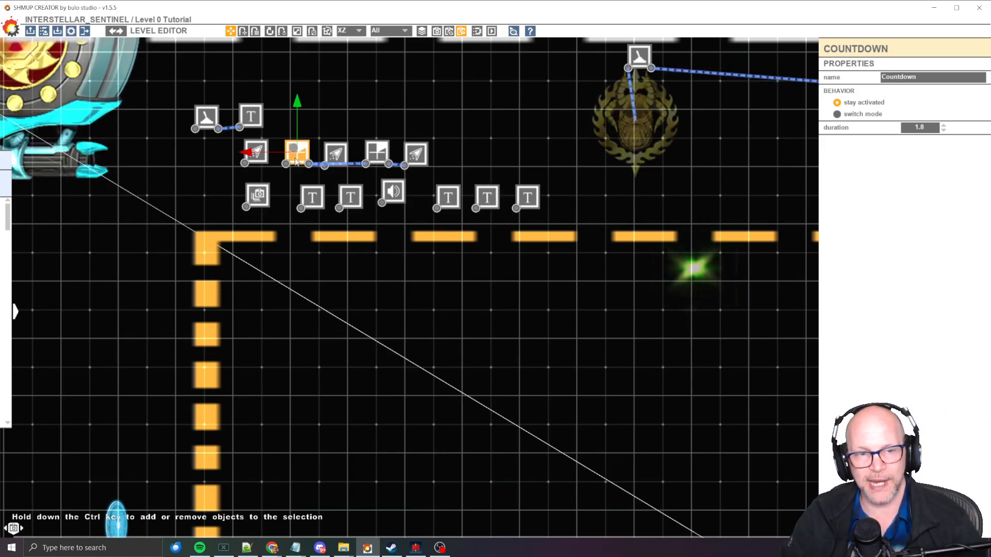
# Step: Move the second Player Control trigger slightly above its row and recheck the first Player Control and Countdown triggers
pyautogui.click(336, 153)
pyautogui.moveTo(338, 151); pyautogui.dragTo(336, 139)
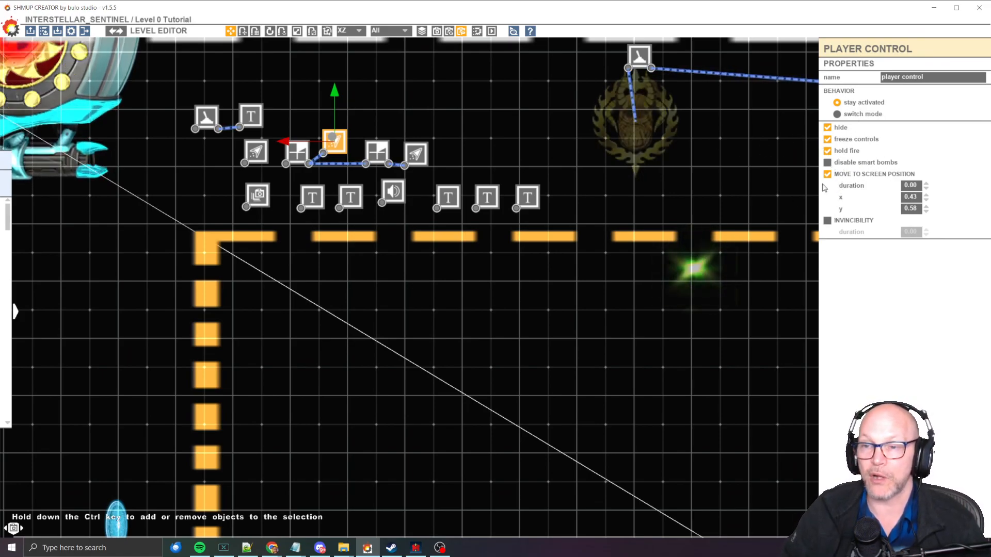
pyautogui.click(260, 154)
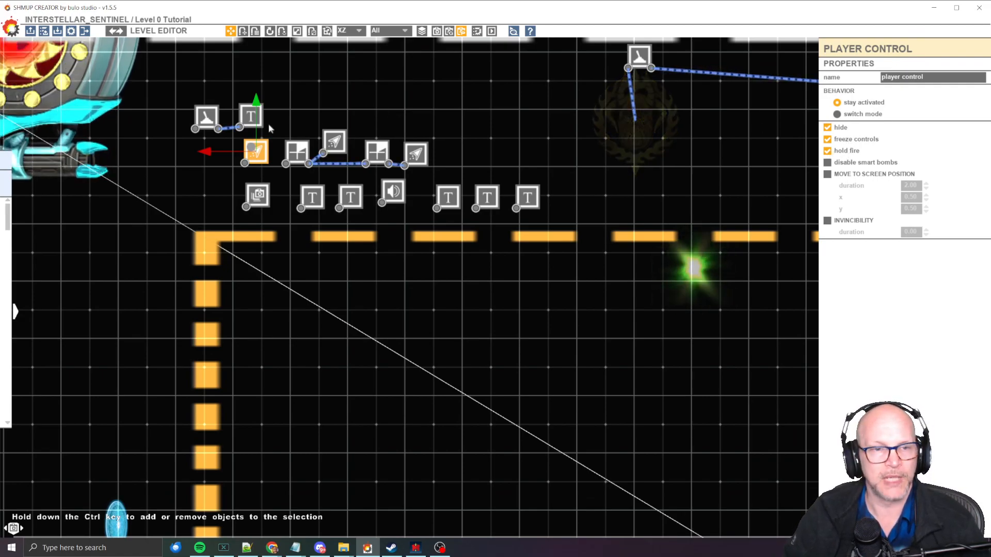
pyautogui.click(296, 154)
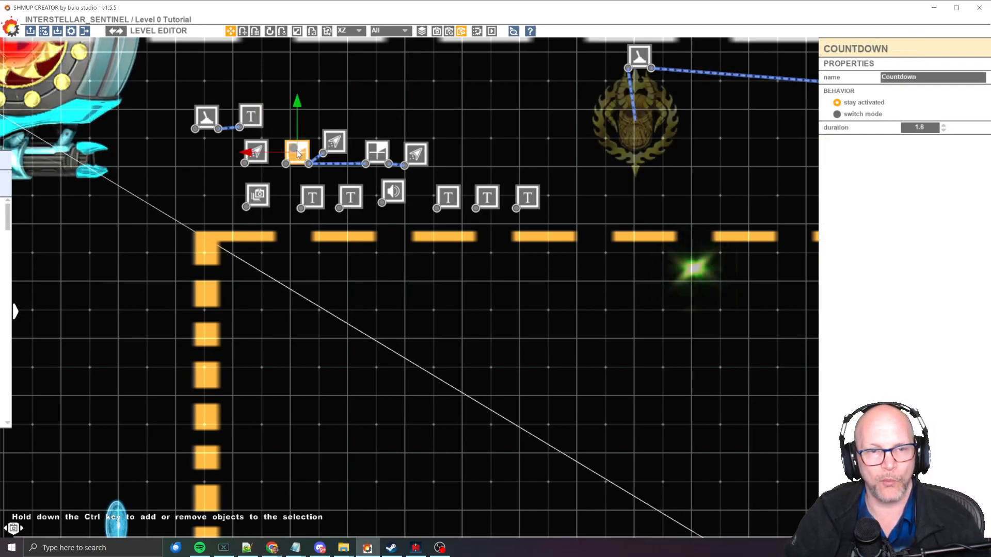
# Step: Set the second Player Control trigger's move-to-screen-position y value to 0.65
pyautogui.click(332, 142)
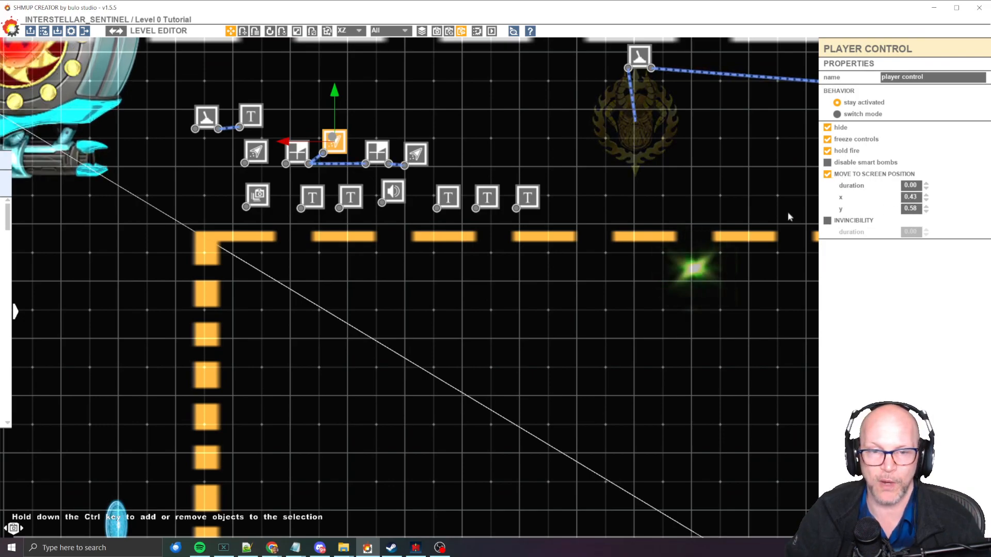
pyautogui.scroll(-3, 446, 379)
pyautogui.moveTo(528, 418); pyautogui.dragTo(393, 248, button='middle')
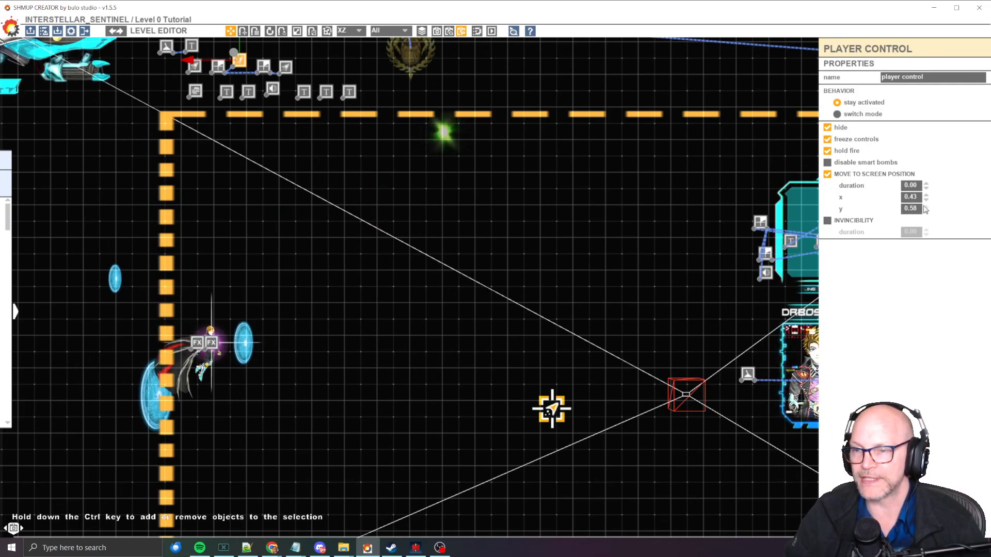
pyautogui.moveTo(926, 209)
pyautogui.mouseDown()
pyautogui.moveTo(926, 227)
pyautogui.moveTo(927, 212)
pyautogui.mouseUp()
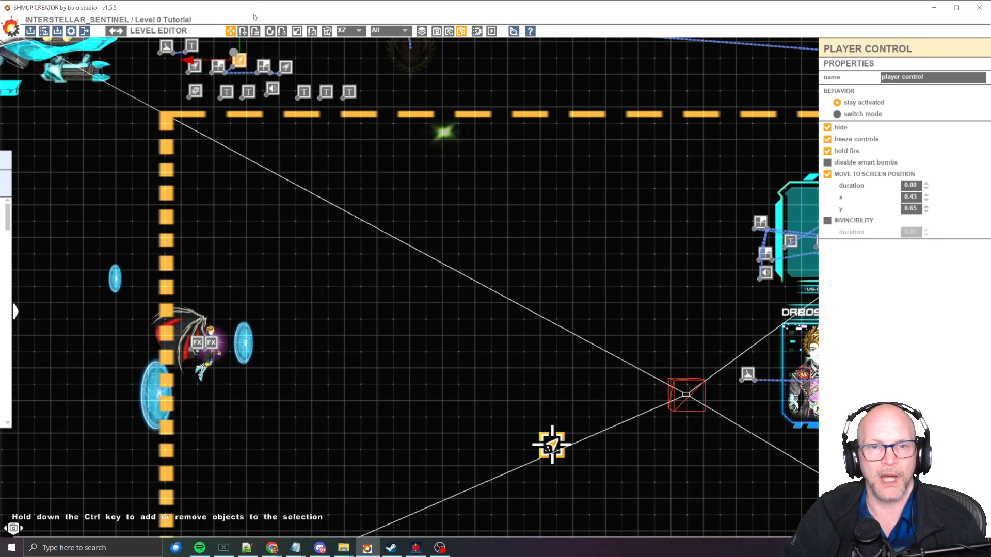
# Step: Review the second Countdown trigger's duration and the final Player Control trigger's options
pyautogui.click(262, 67)
pyautogui.click(920, 127)
pyautogui.click(934, 191)
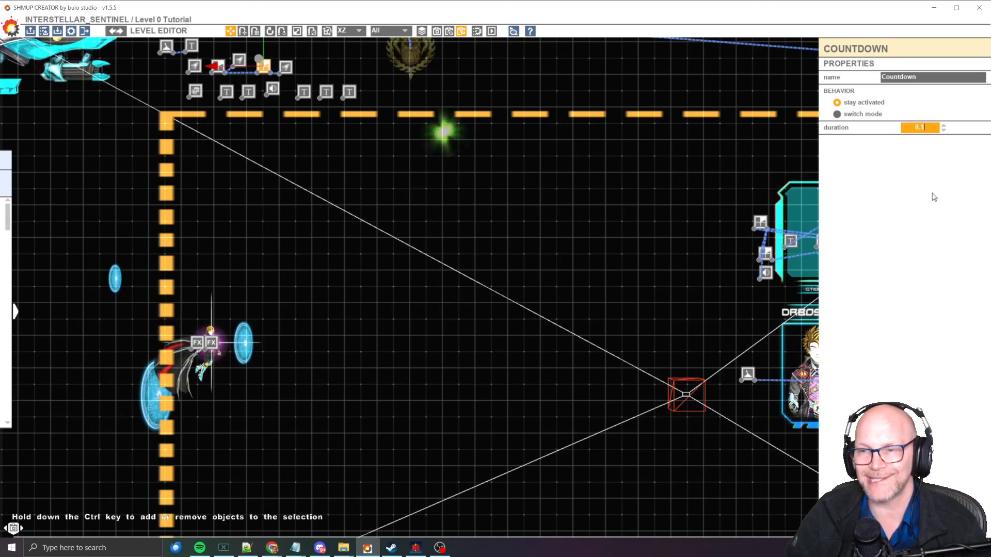
pyautogui.click(285, 67)
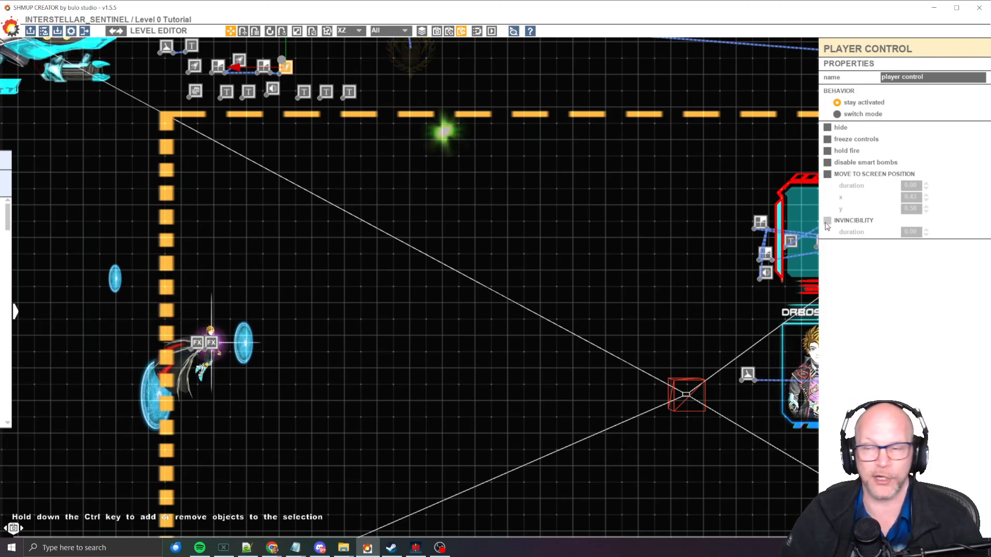
# Step: Deselect the trigger and preview the level inside the editor to check the player's appearance position, then stop the preview
pyautogui.click(584, 230)
pyautogui.scroll(-3, 594, 234)
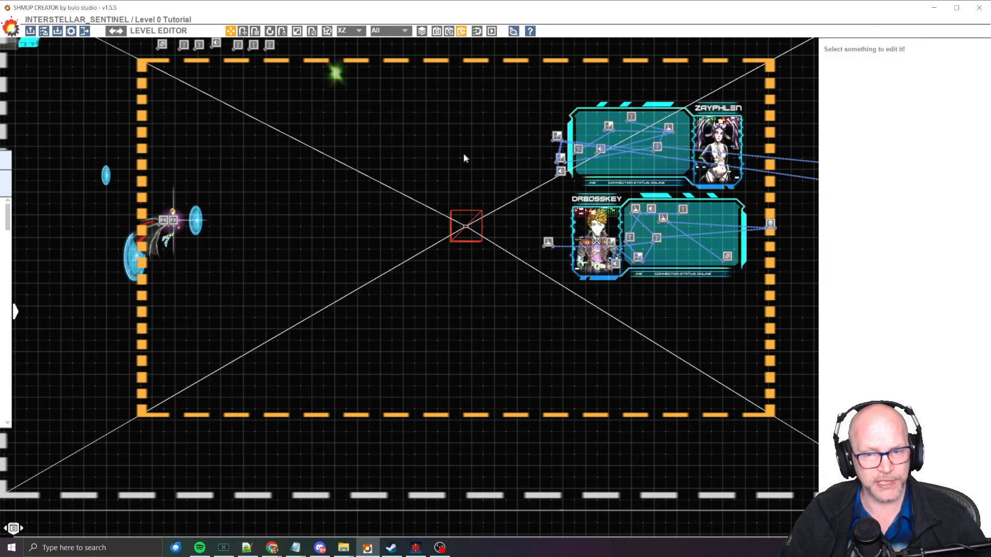
pyautogui.scroll(3, 464, 159)
pyautogui.press('space')
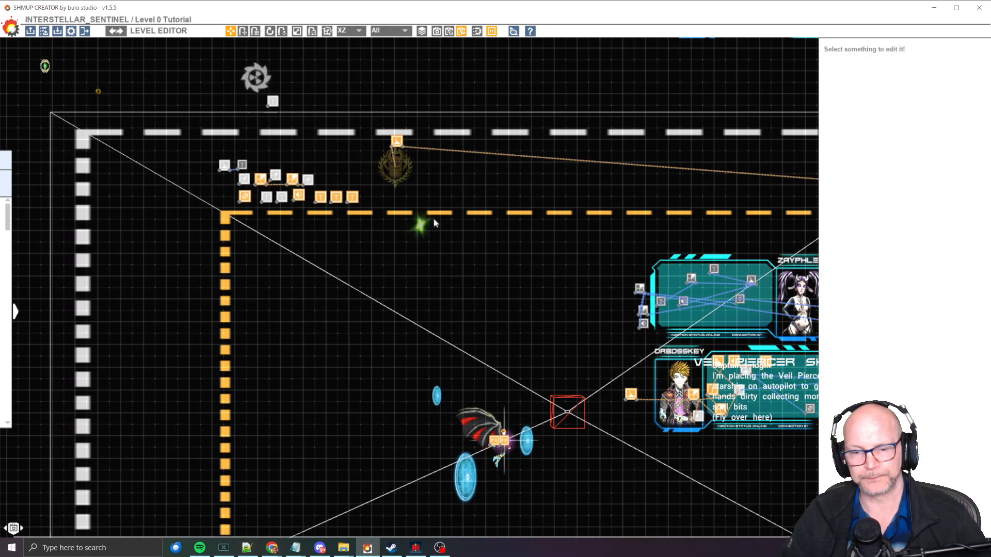
pyautogui.press('space')
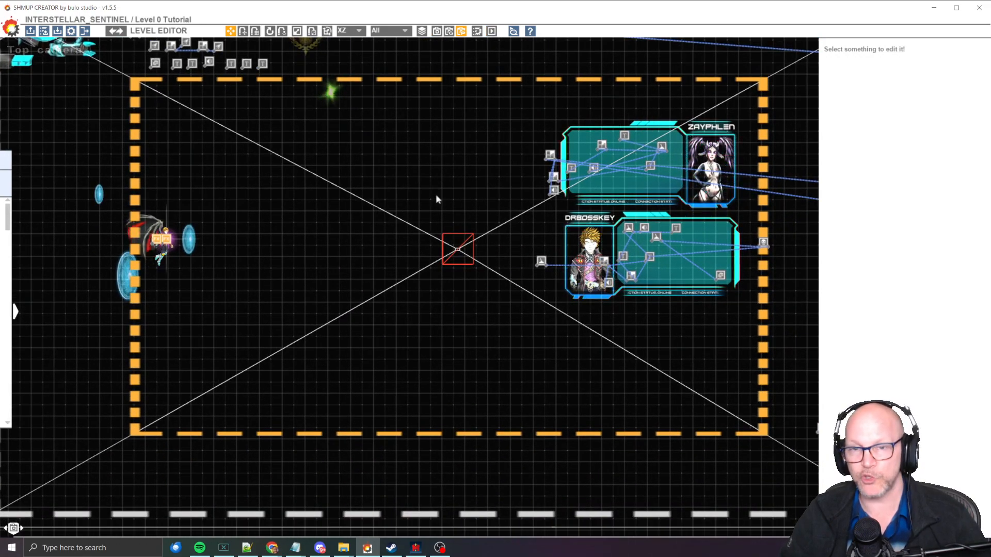